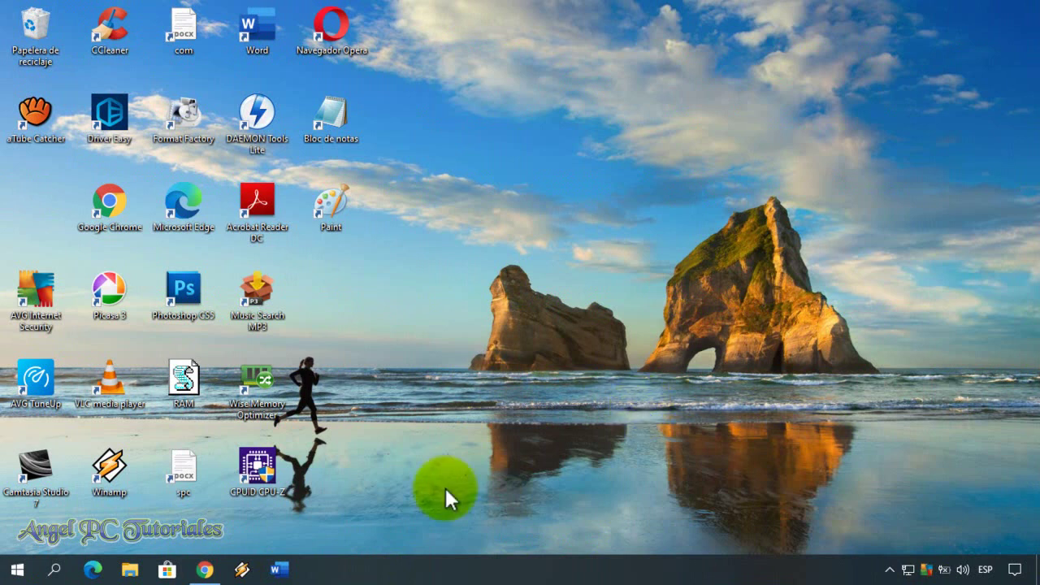
# - Switch to Google Chrome, search Google for "audacity" and open the Download page on audacityteam.org
pyautogui.click(205, 569)
pyautogui.click(379, 287)
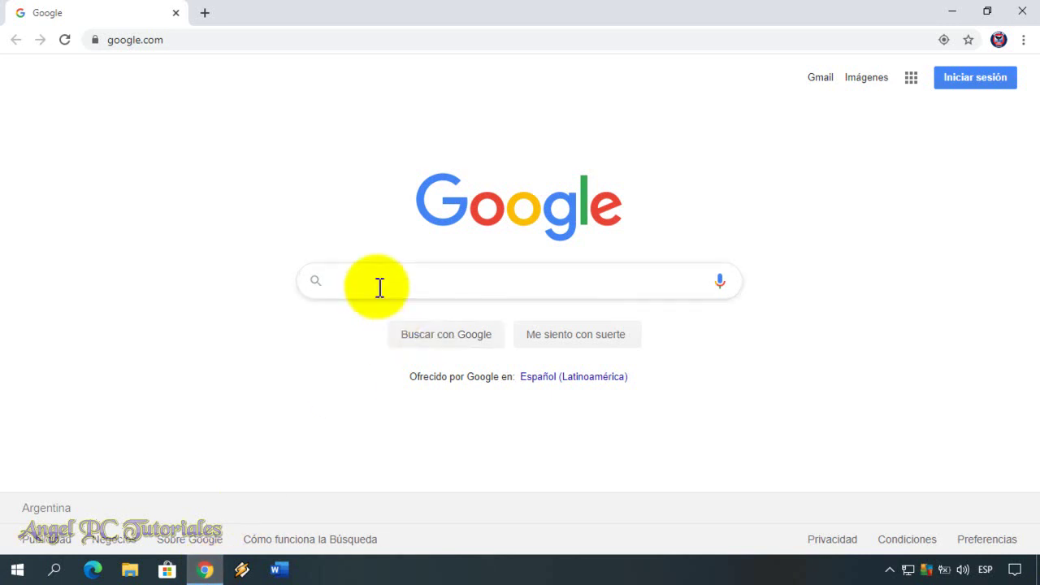
pyautogui.write('audacity')
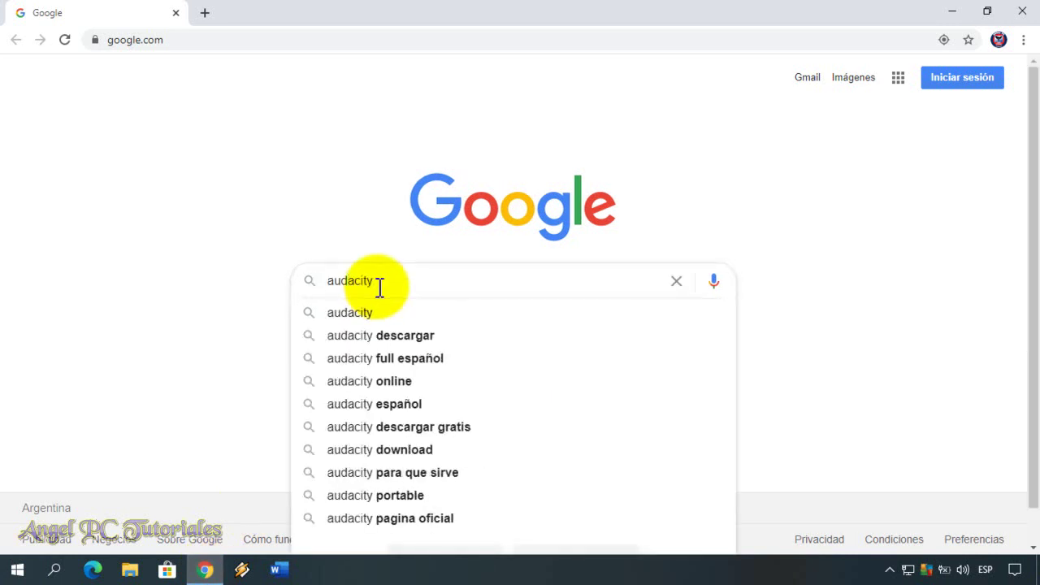
pyautogui.press('Return')
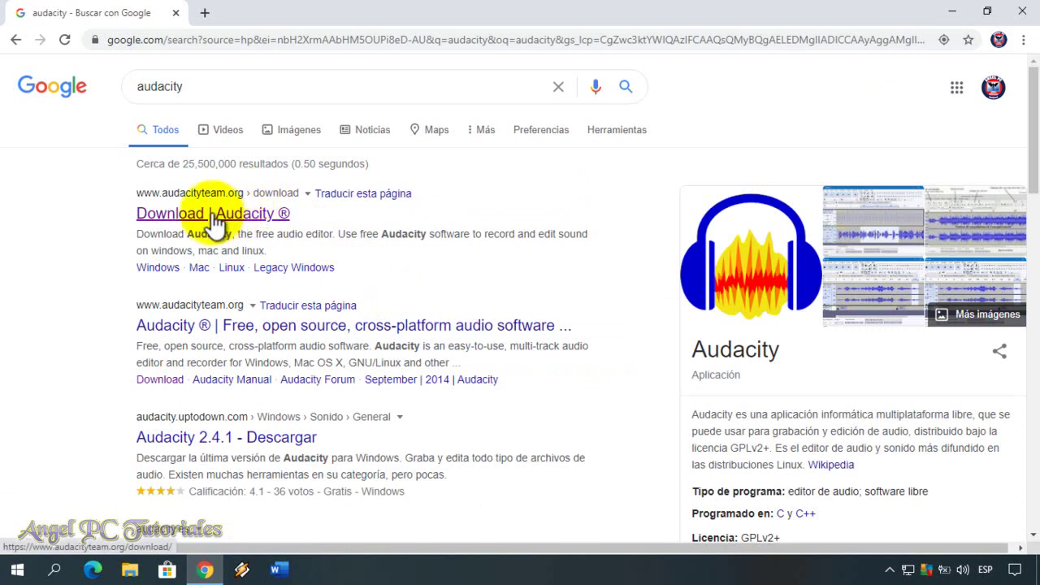
pyautogui.click(261, 226)
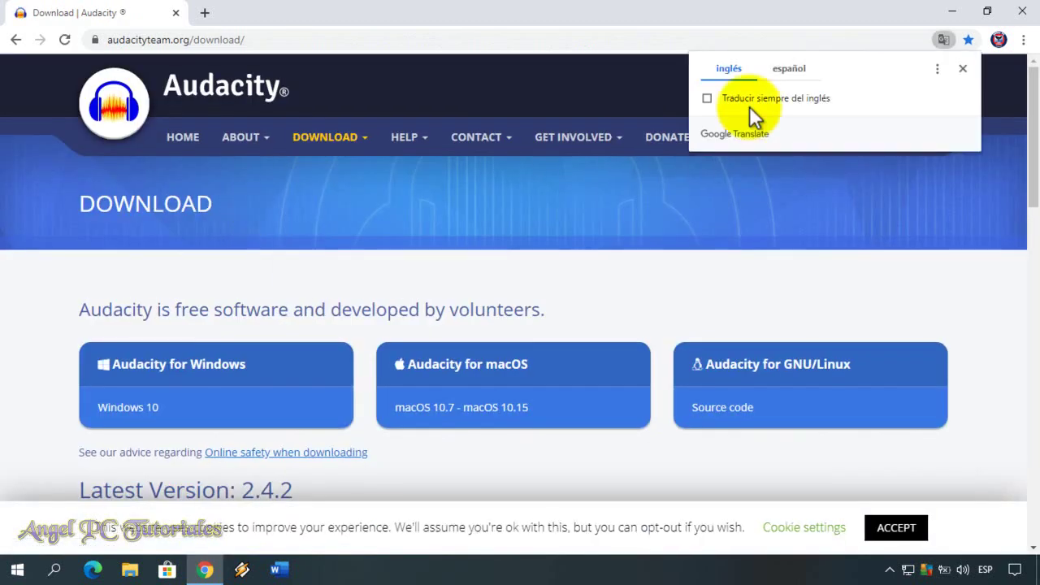
# - Translate the Audacity download page into Spanish and accept the site's cookies
pyautogui.click(788, 69)
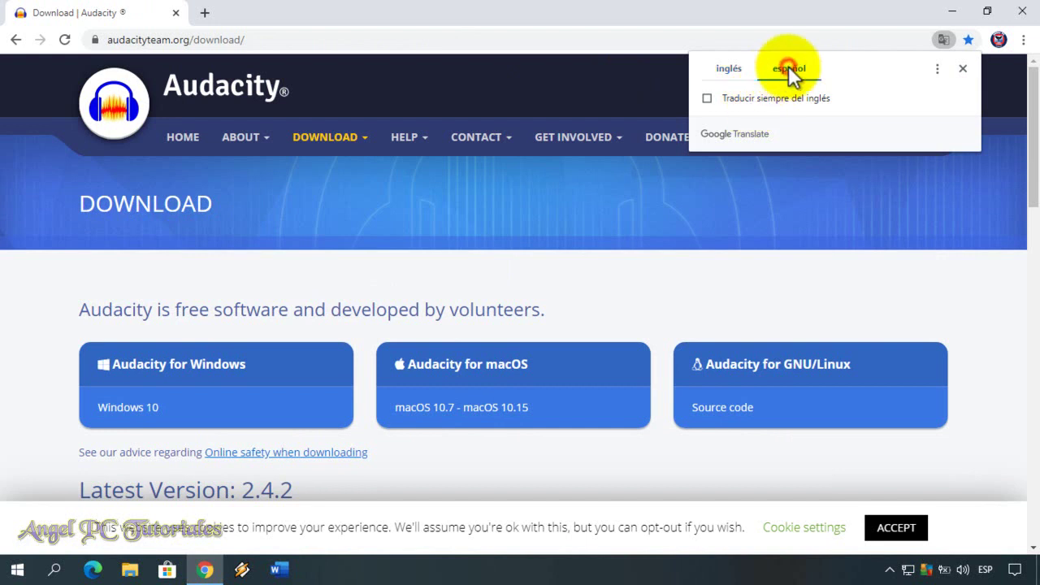
pyautogui.click(1036, 106)
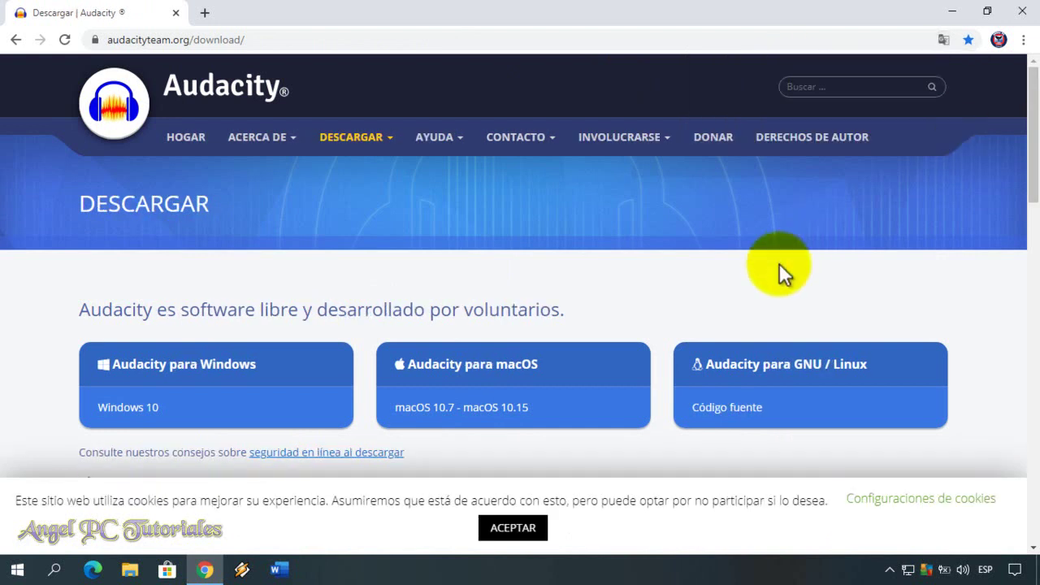
pyautogui.click(513, 530)
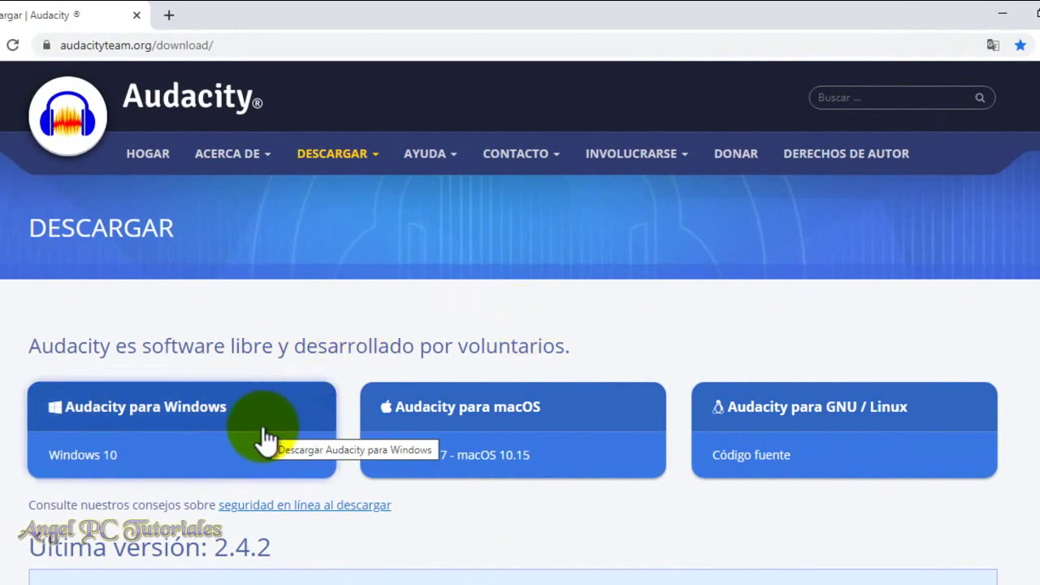
# - Open the Audacity download page for Windows and follow the Audacity 2.4.2 installer link to FossHub
pyautogui.click(180, 421)
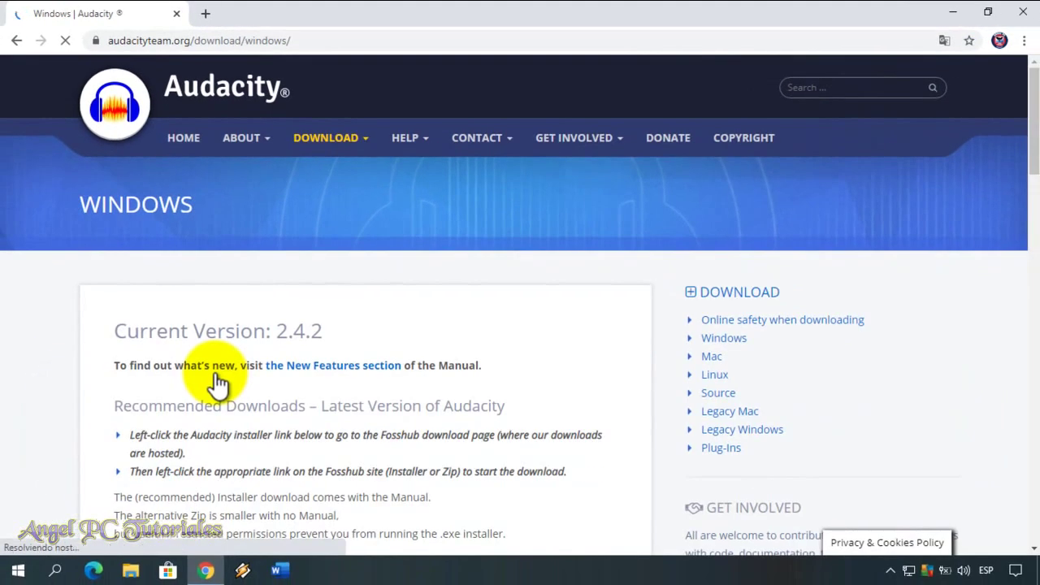
pyautogui.moveTo(1034, 140); pyautogui.dragTo(1033, 155)
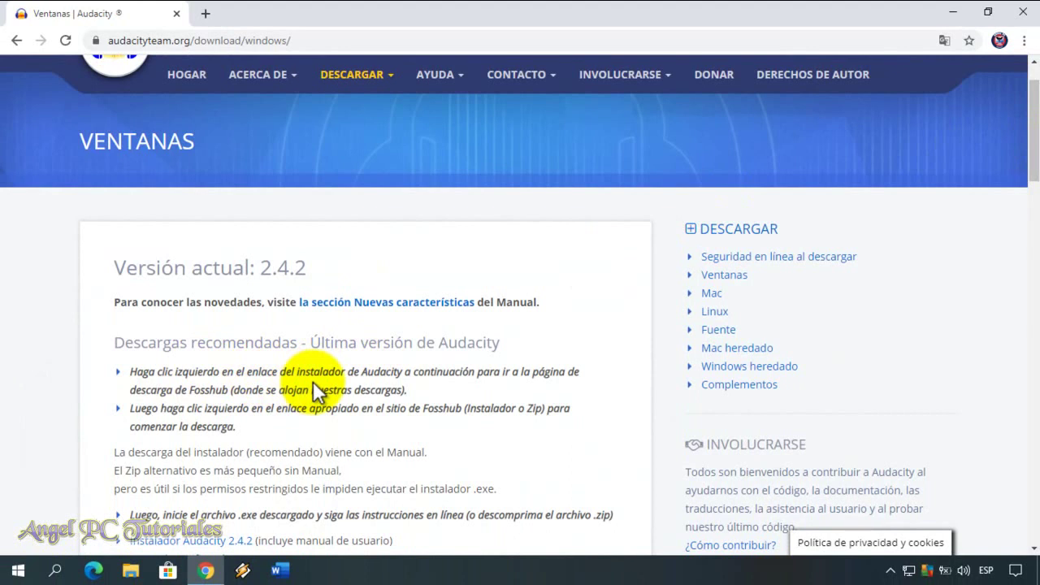
pyautogui.click(181, 542)
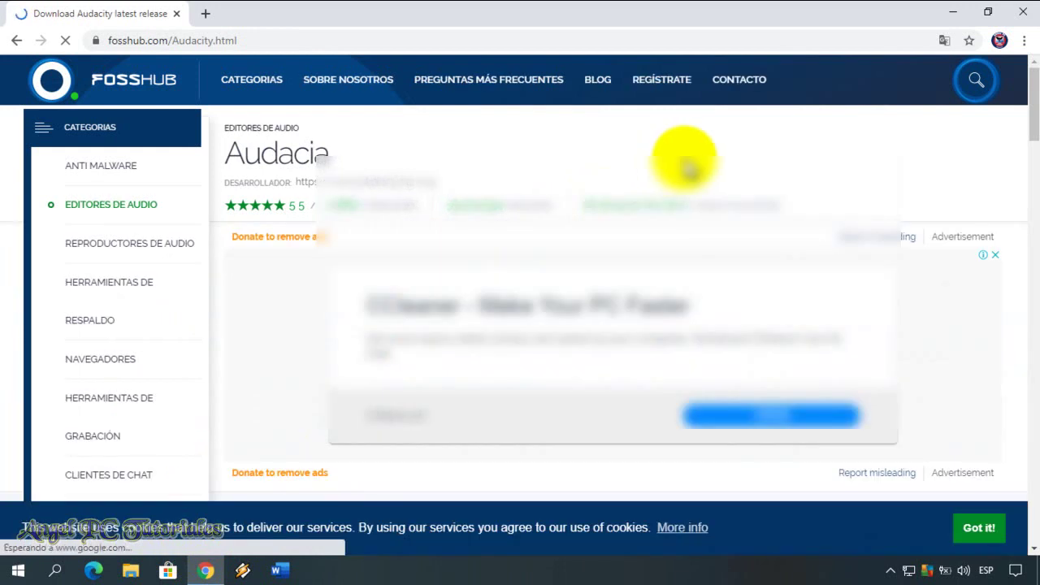
# - Accept the FossHub cookie notice and download the Windows installer of Audacity
pyautogui.click(962, 530)
pyautogui.moveTo(1025, 90); pyautogui.dragTo(1029, 131)
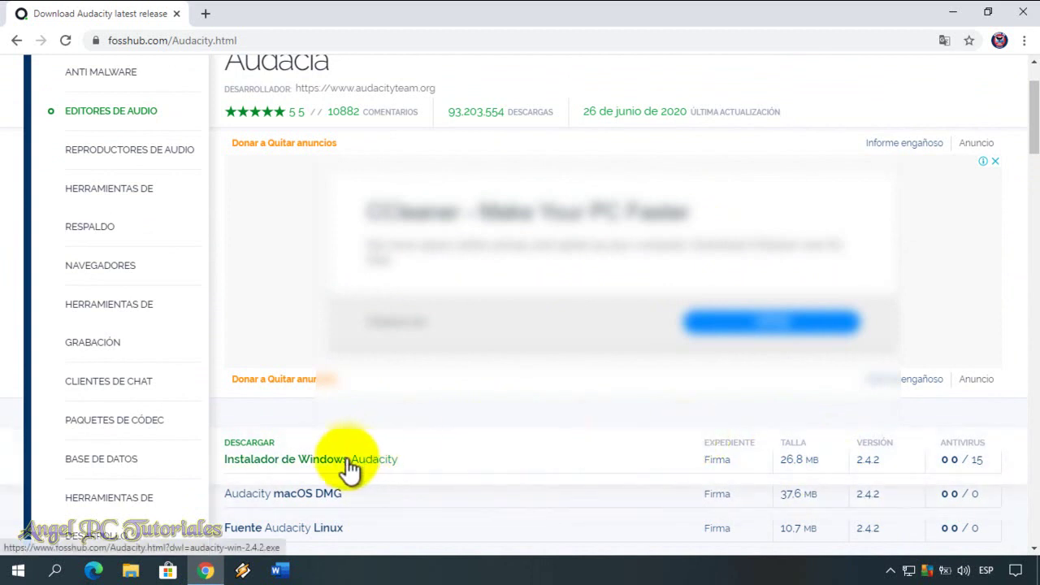
pyautogui.click(328, 467)
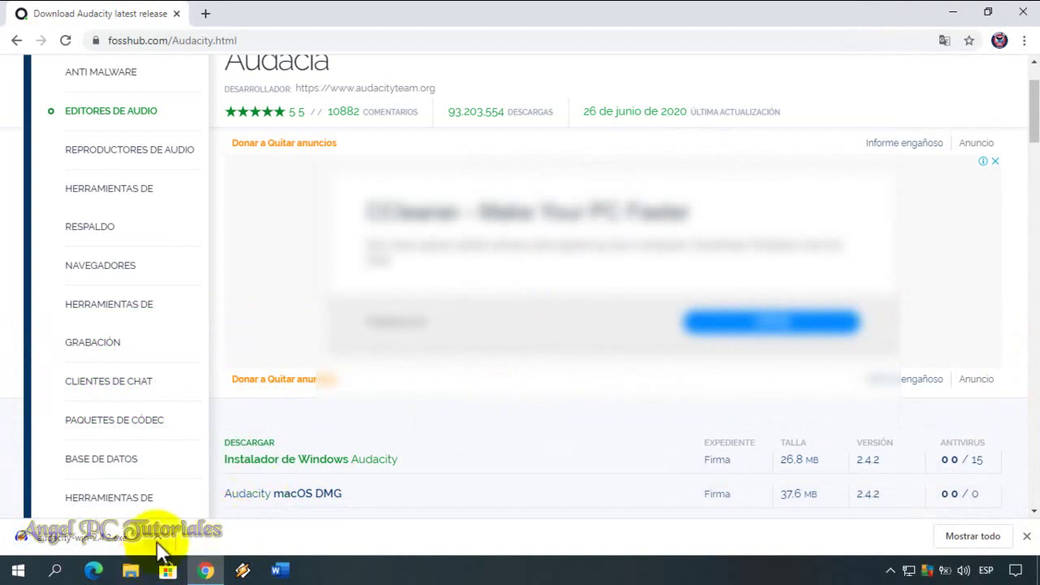
# - Show the downloaded audacity-win-2.4.2 installer in its Descargas folder and close the browser window
pyautogui.rightClick(160, 552)
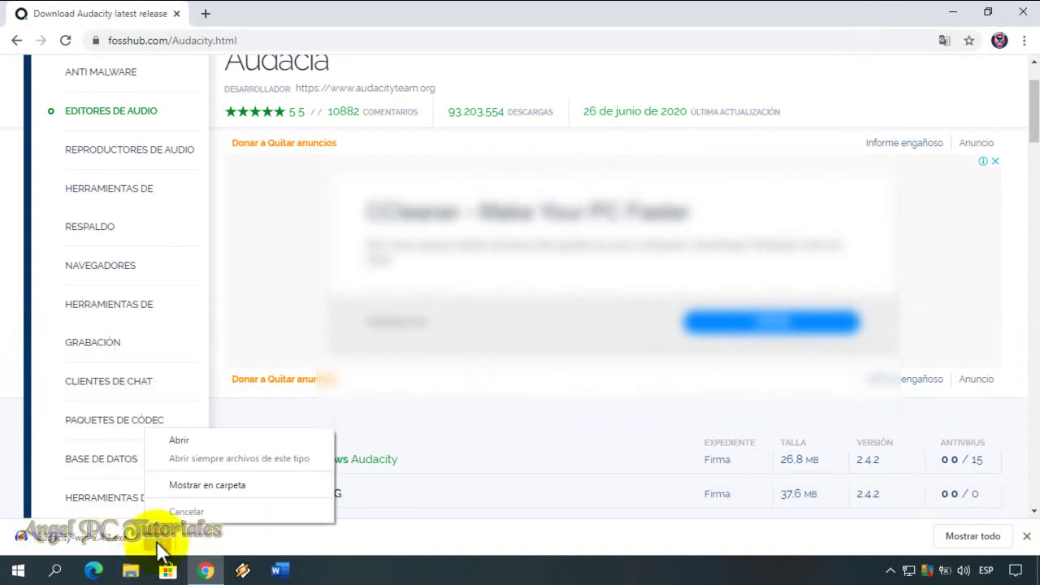
pyautogui.click(210, 482)
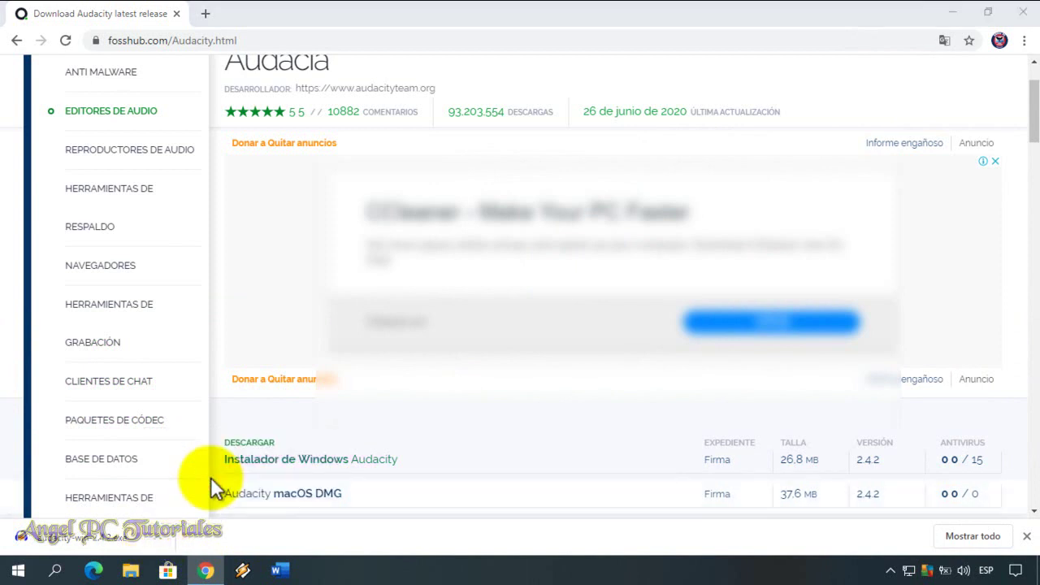
pyautogui.click(202, 220)
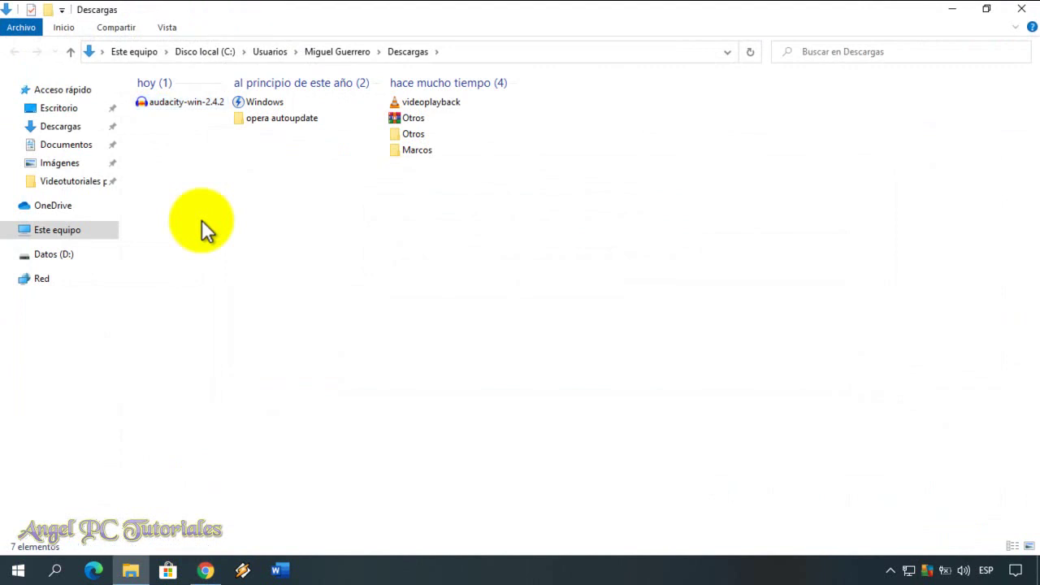
pyautogui.click(207, 568)
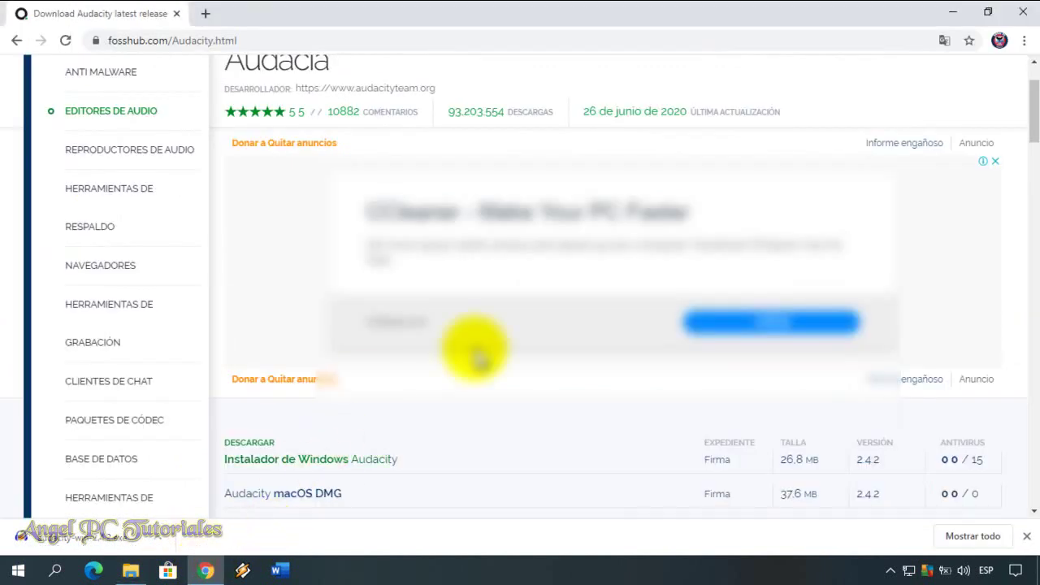
pyautogui.click(1024, 13)
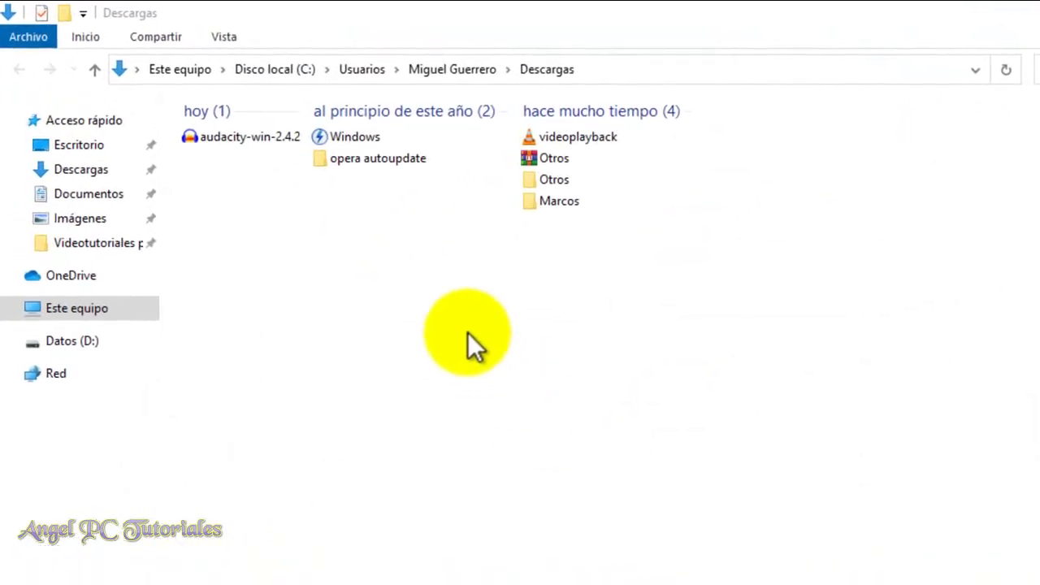
# - Run the audacity-win-2.4.2 installer from the Descargas folder as administrator
pyautogui.click(227, 135)
pyautogui.rightClick(228, 135)
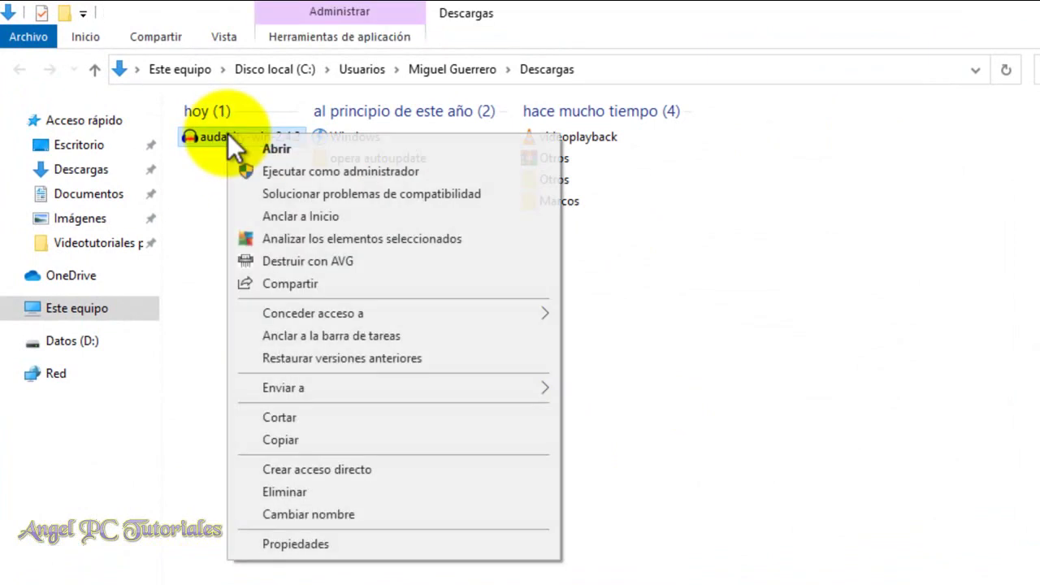
pyautogui.click(288, 165)
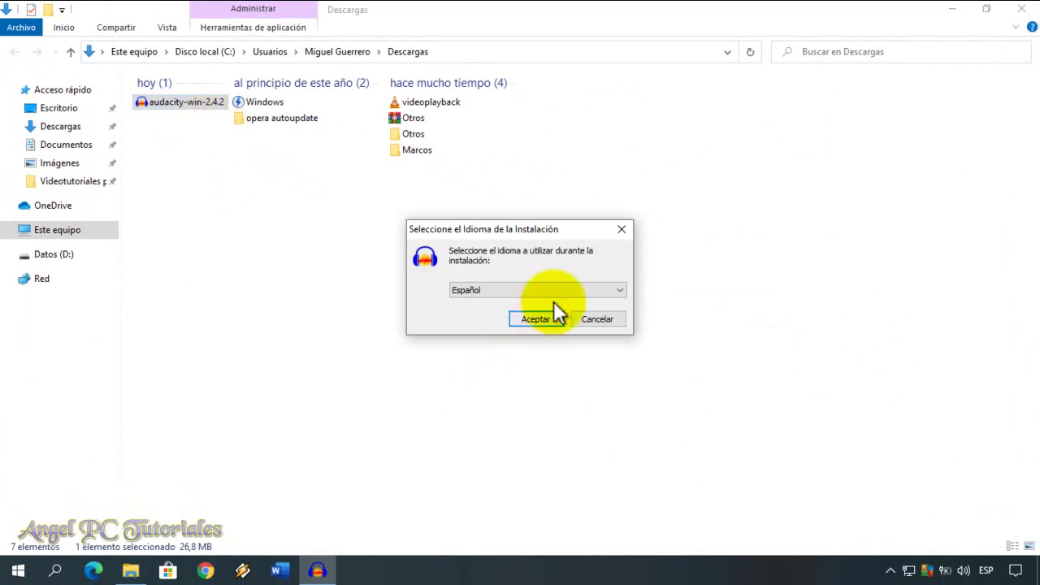
# - Check the installer's language choice and continue the setup in Español
pyautogui.click(588, 290)
pyautogui.click(590, 296)
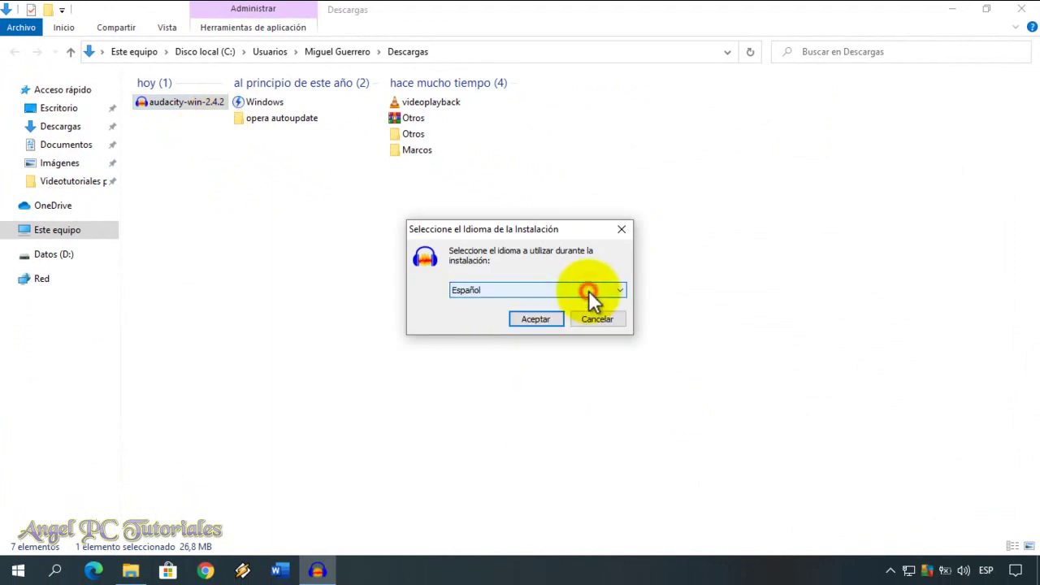
pyautogui.click(589, 290)
pyautogui.click(588, 290)
pyautogui.click(529, 316)
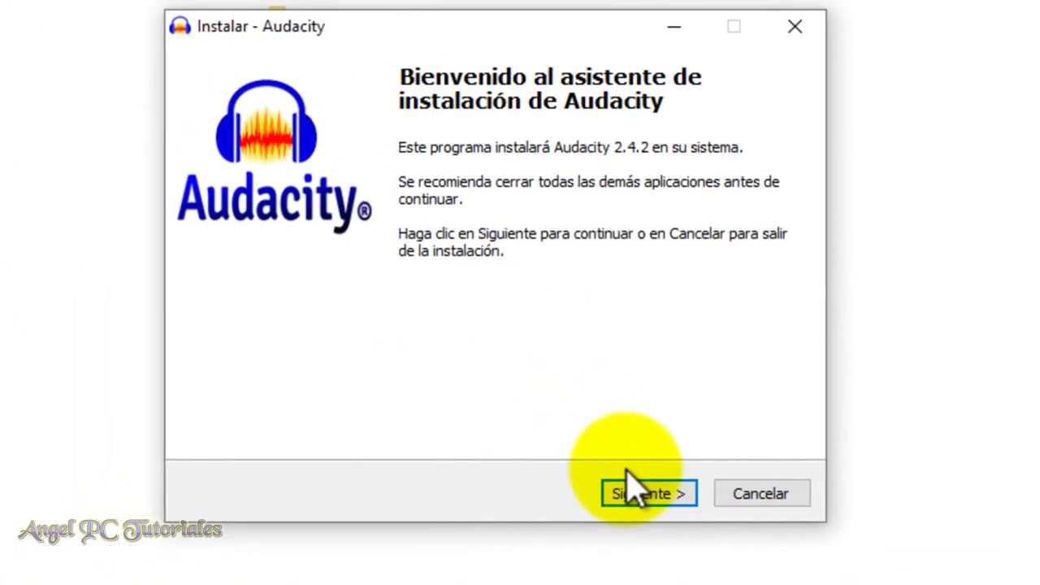
# - Install Audacity into C:\Program Files\Audacity with a desktop icon and without resetting the preferences
pyautogui.click(663, 504)
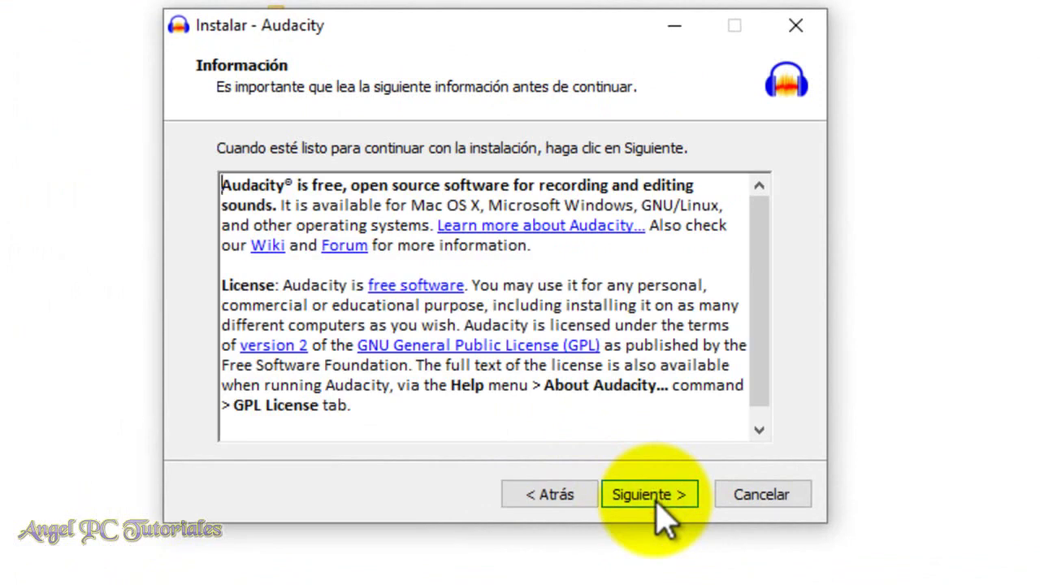
pyautogui.click(658, 500)
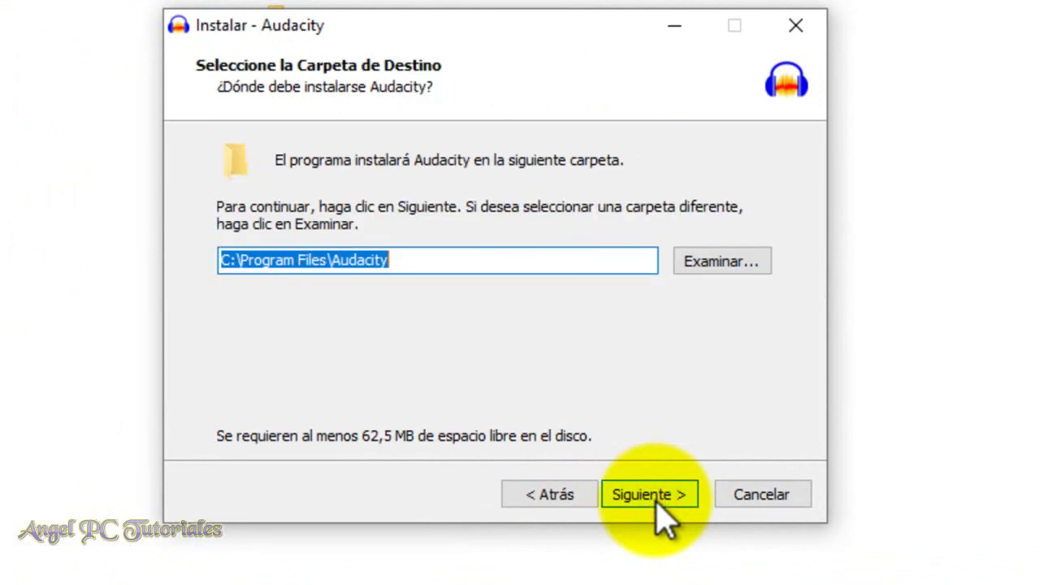
pyautogui.click(663, 504)
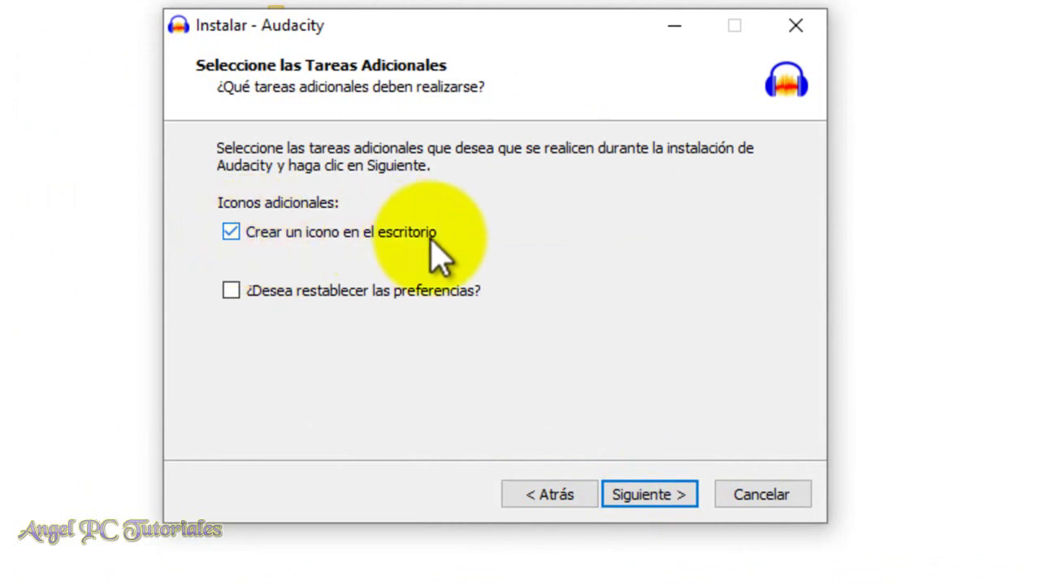
pyautogui.click(656, 493)
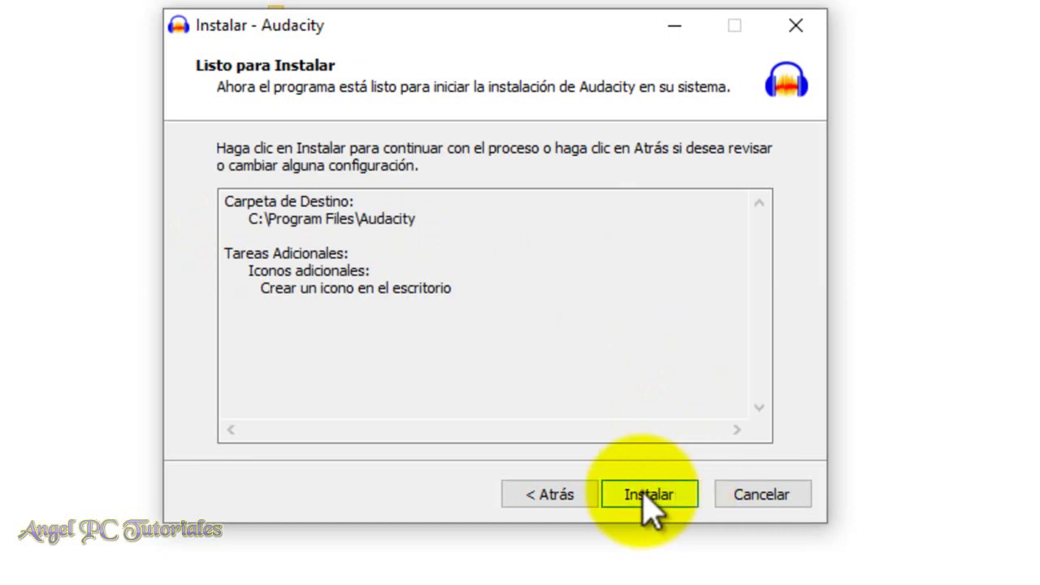
pyautogui.click(649, 495)
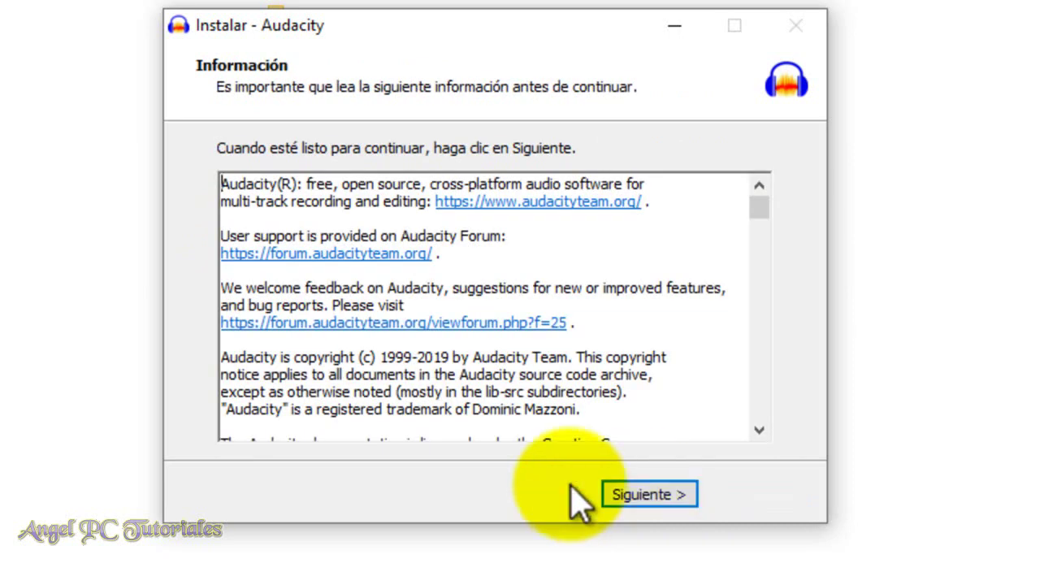
# - Finish the setup with Audacity set to launch, and dismiss its welcome window with the option not to show it again
pyautogui.click(650, 496)
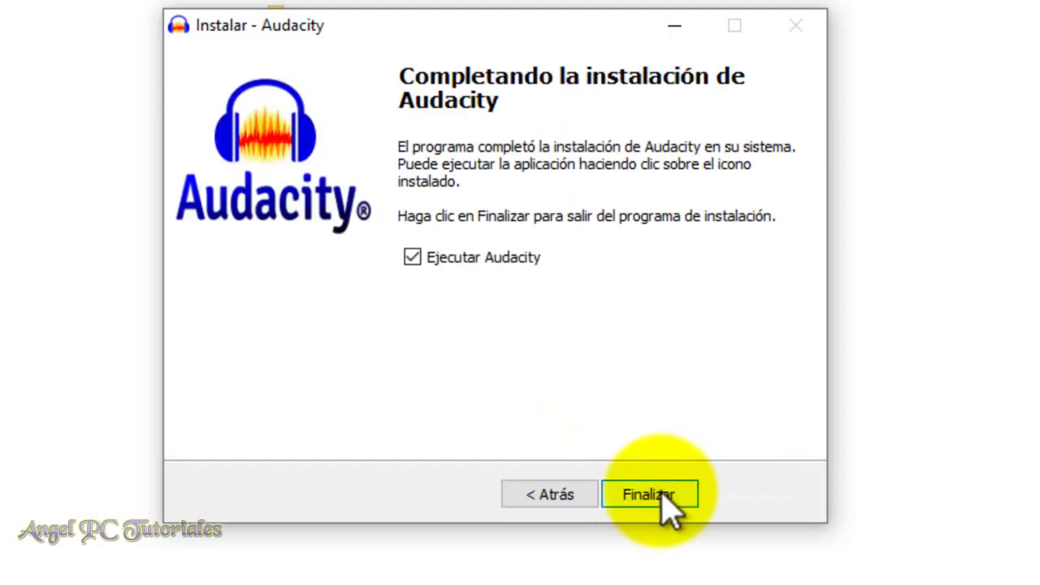
pyautogui.click(651, 495)
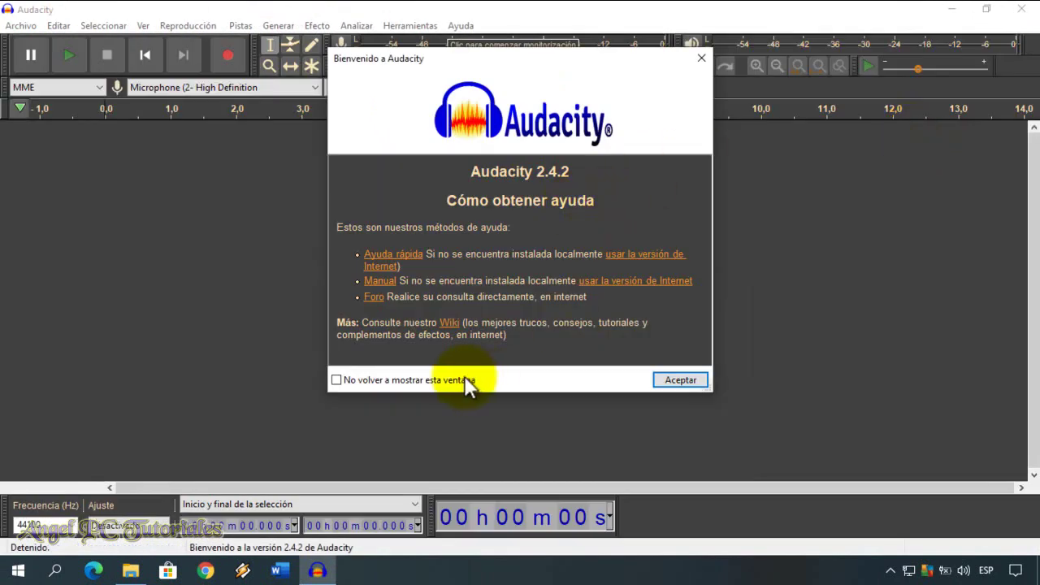
pyautogui.click(343, 381)
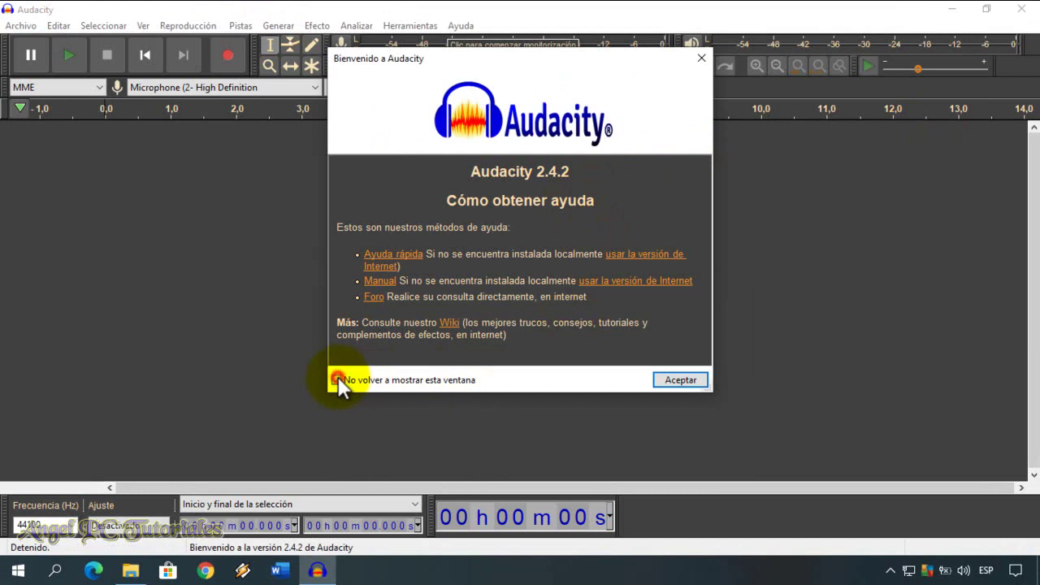
pyautogui.click(680, 379)
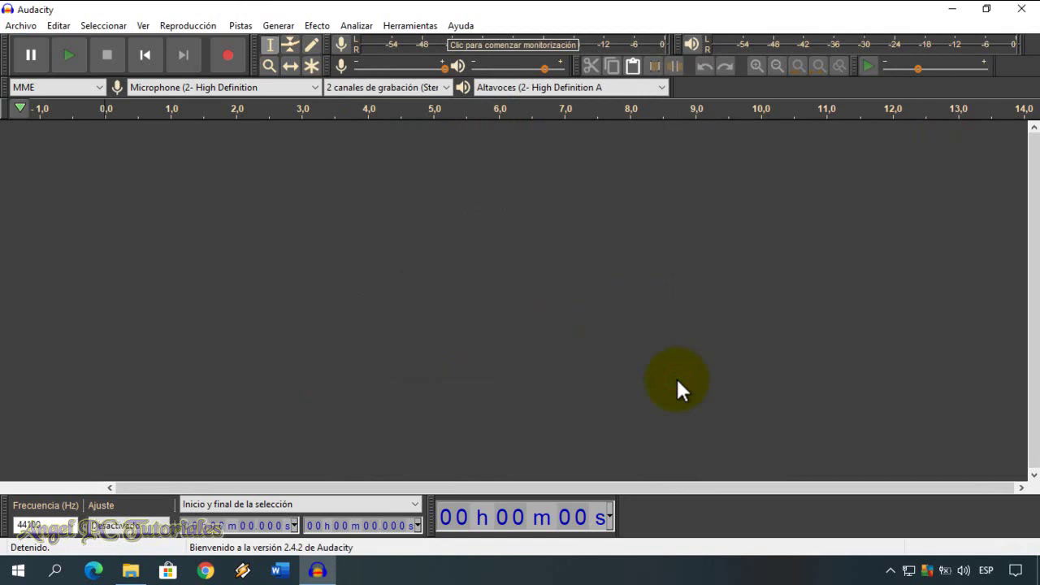
# - Record about 11 seconds of microphone audio on a new stereo track and play the recording back
pyautogui.click(227, 56)
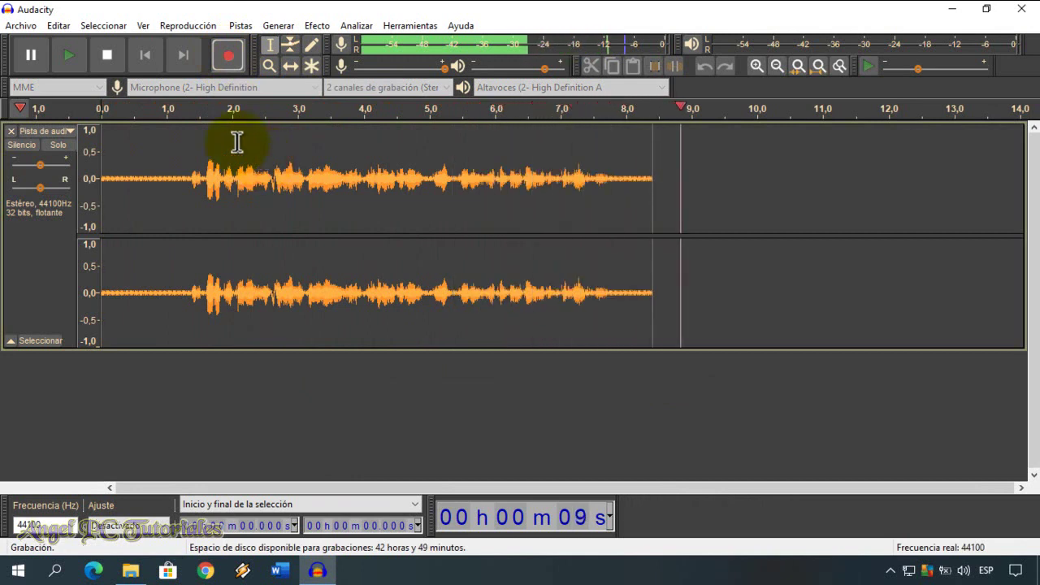
pyautogui.click(109, 54)
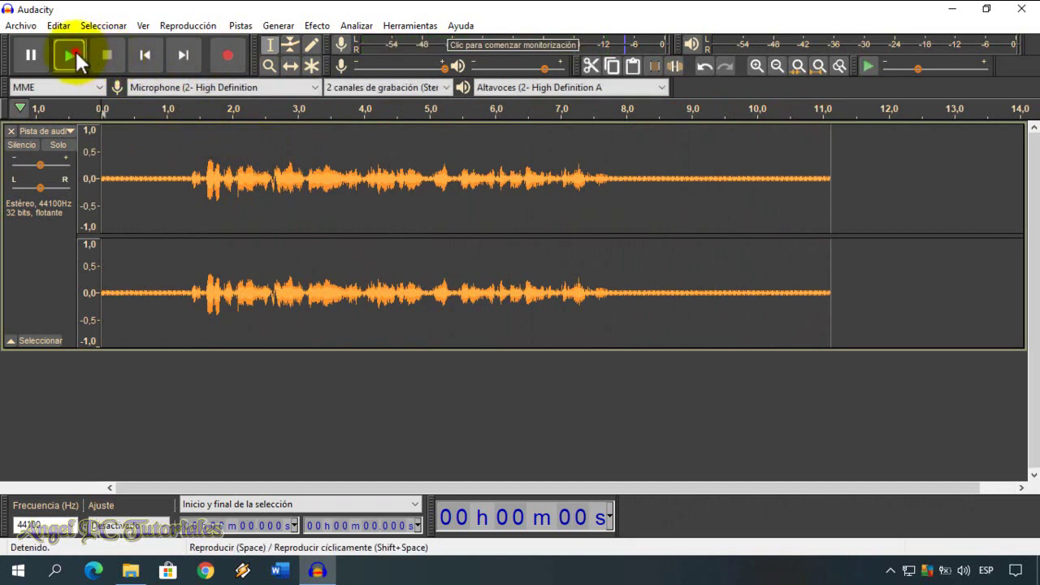
pyautogui.click(76, 51)
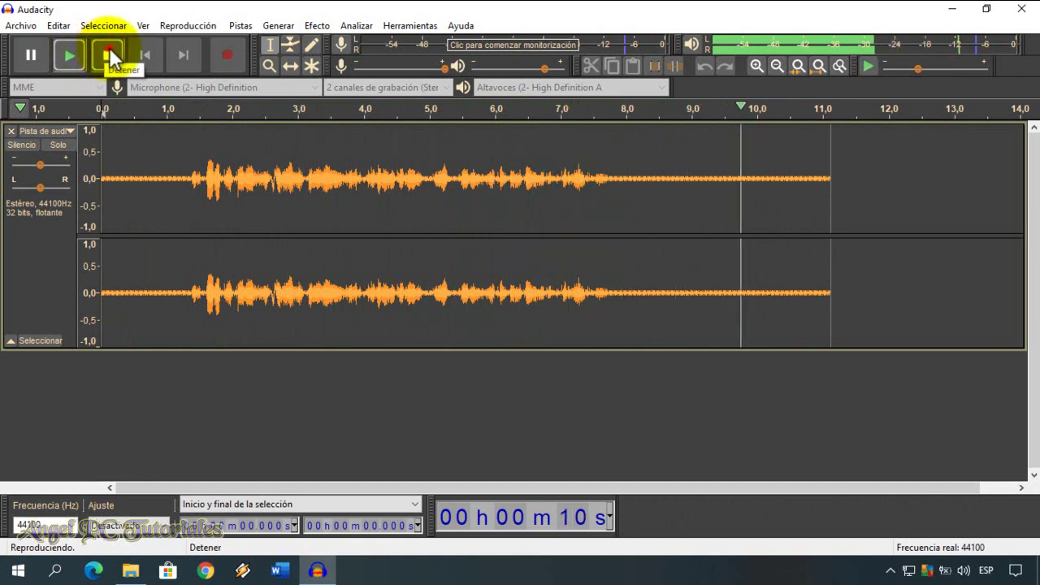
pyautogui.click(109, 56)
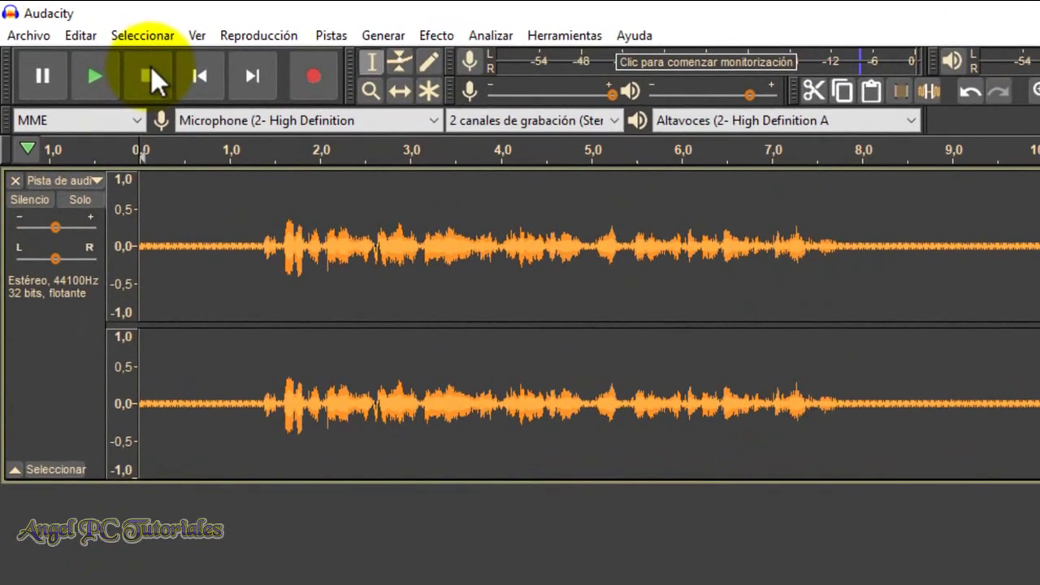
# - Look at the export formats offered for the recording, and leave without exporting
pyautogui.click(36, 39)
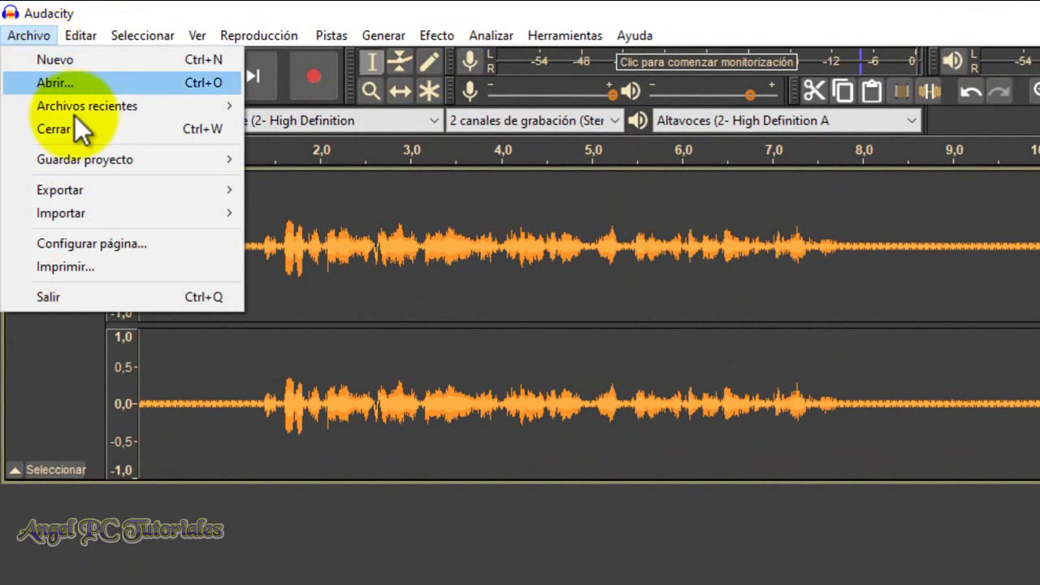
pyautogui.moveTo(178, 190)
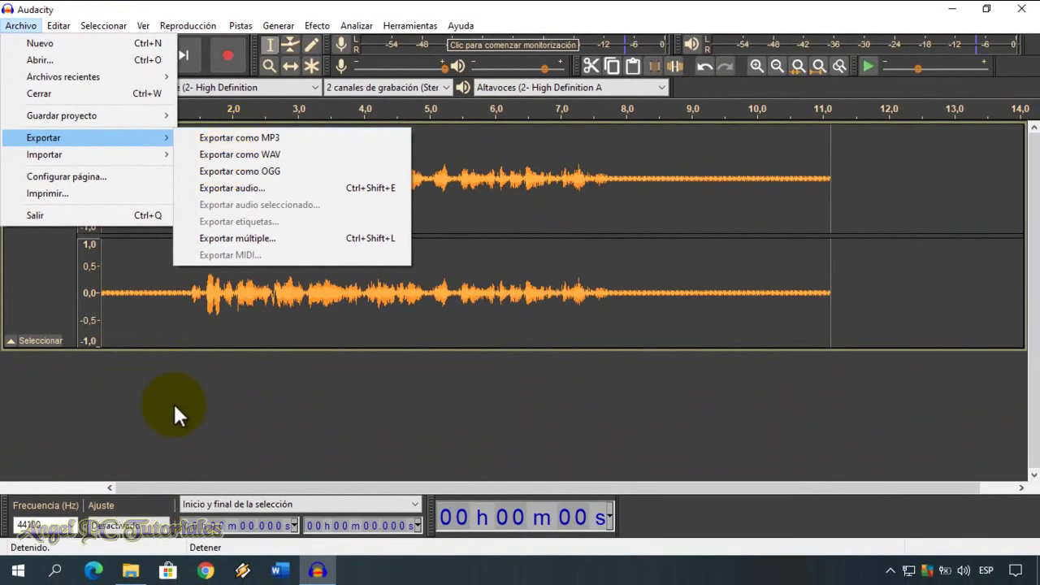
pyautogui.click(173, 401)
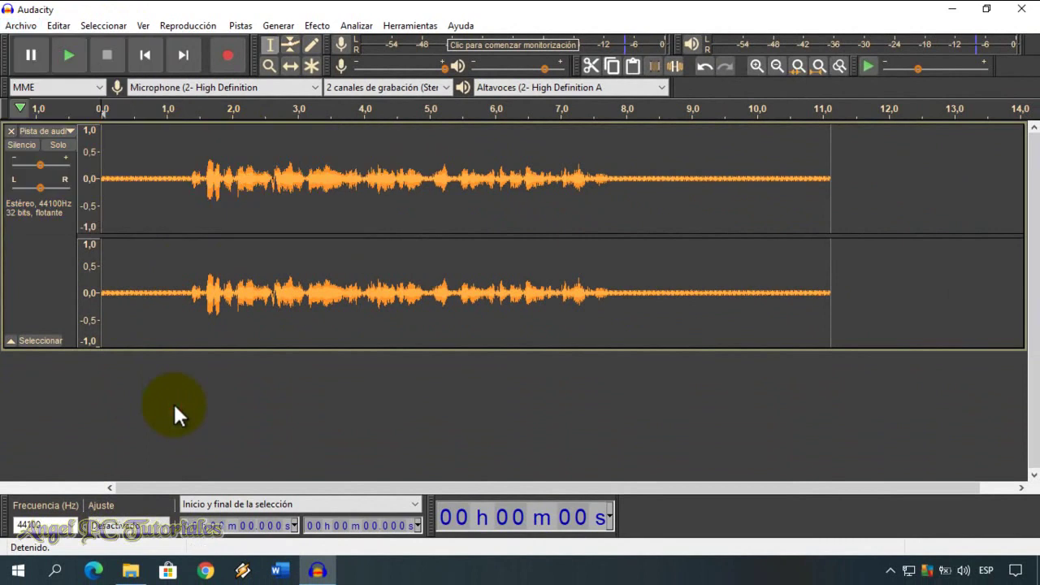